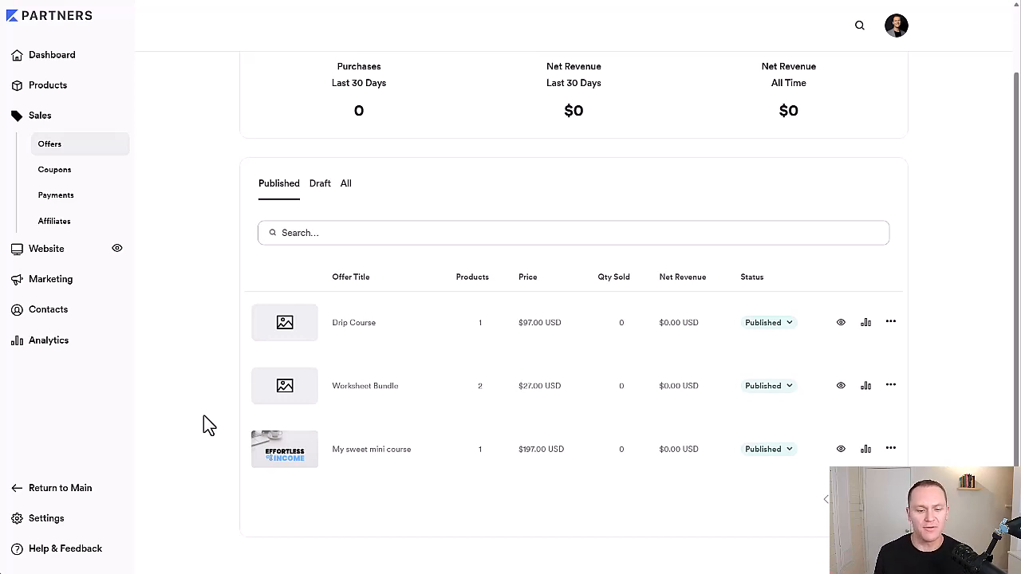
- Open the checkout editor of the "My sweet mini course" offer and choose Worksheet Bundle as its order bump
click(361, 452)
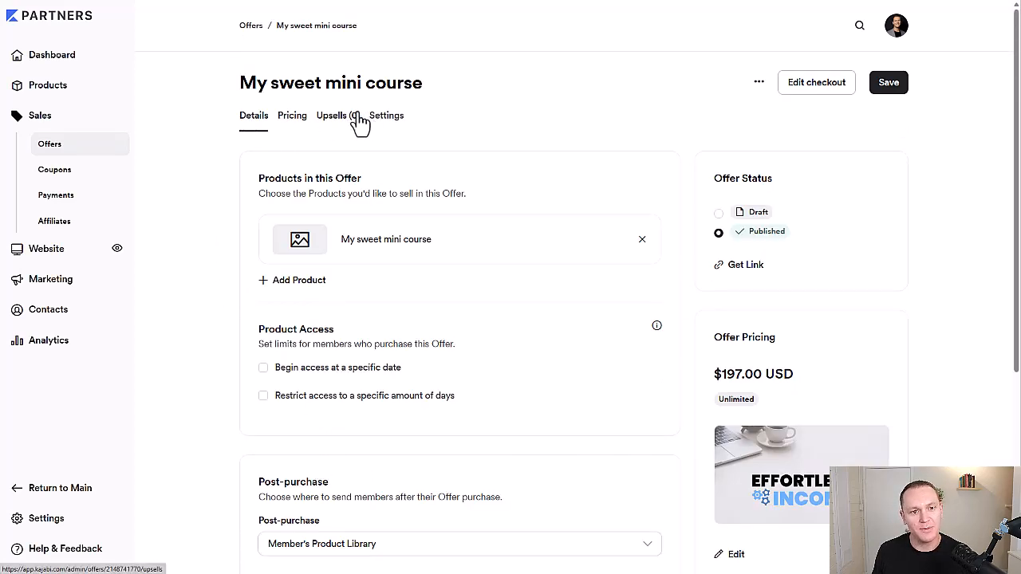
click(808, 91)
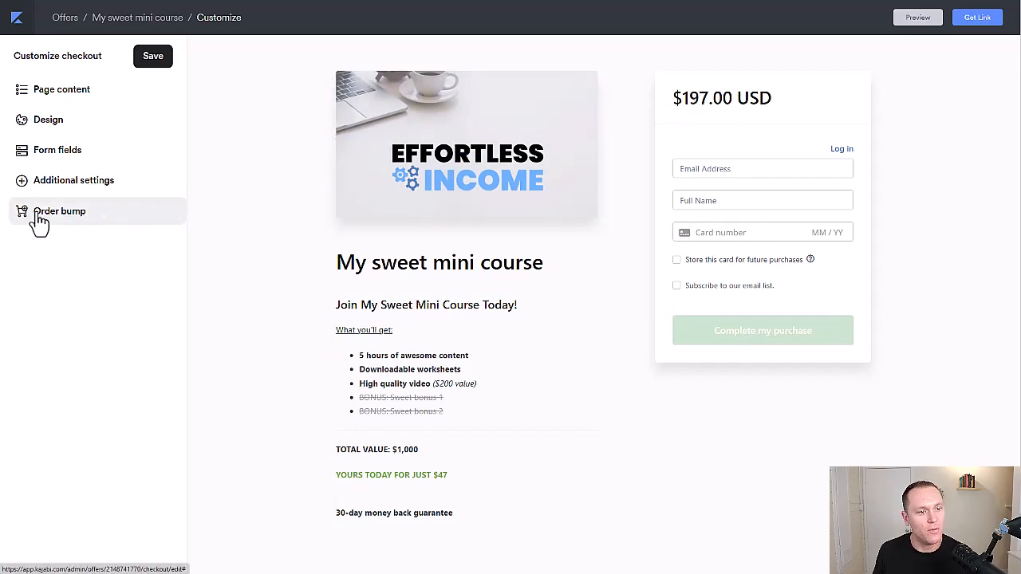
click(62, 220)
click(71, 191)
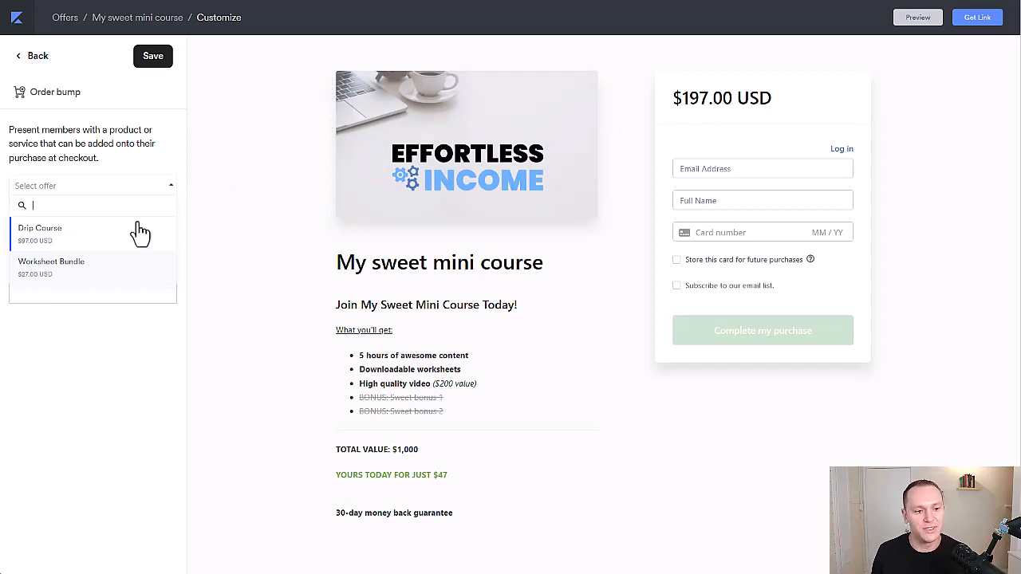
click(64, 275)
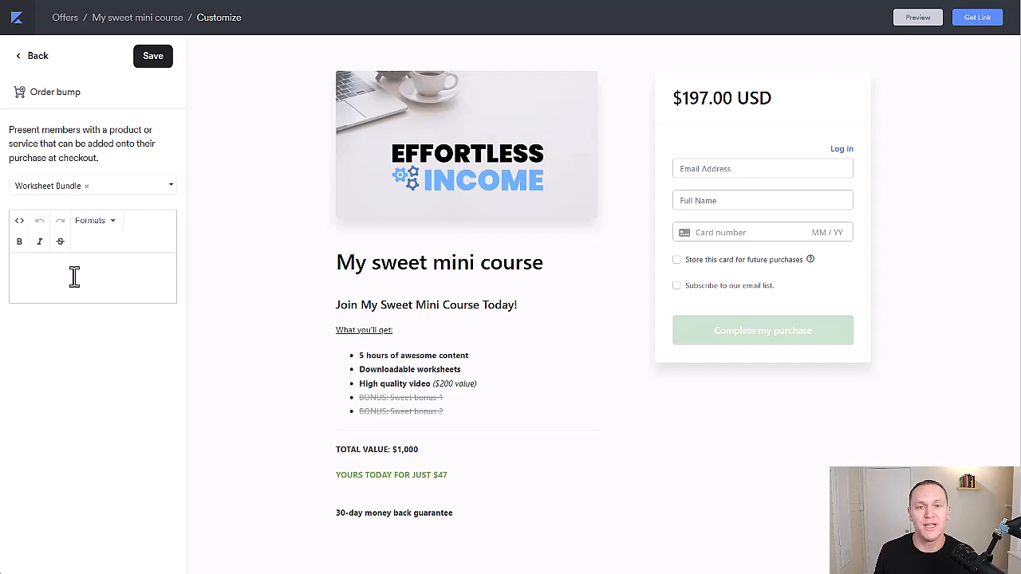
- Enter the order bump description "Pick up this awesome worksheet bundle to get the most out of this course!"
text(Pick up this awesom)
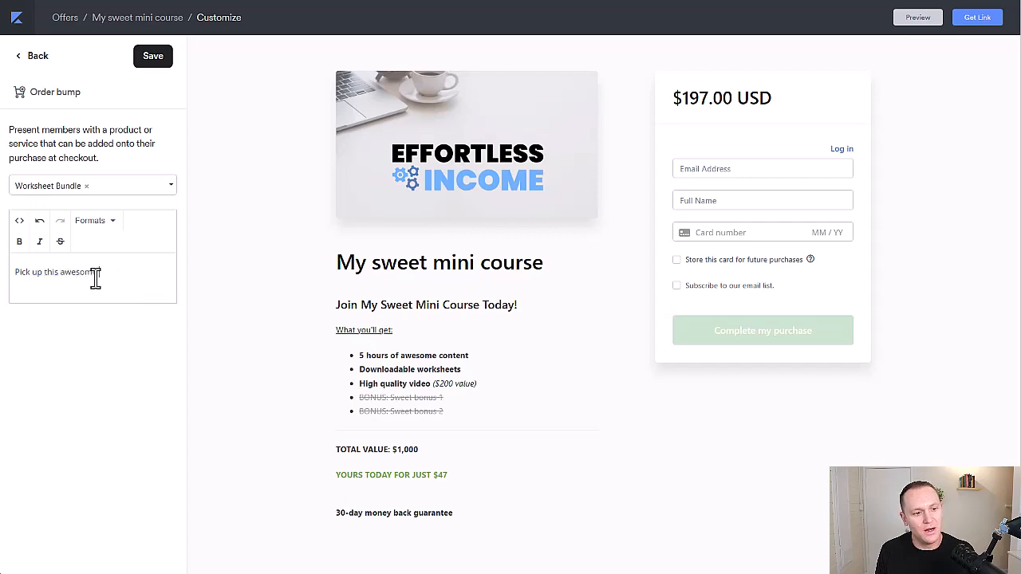
text(e worksheet buyn)
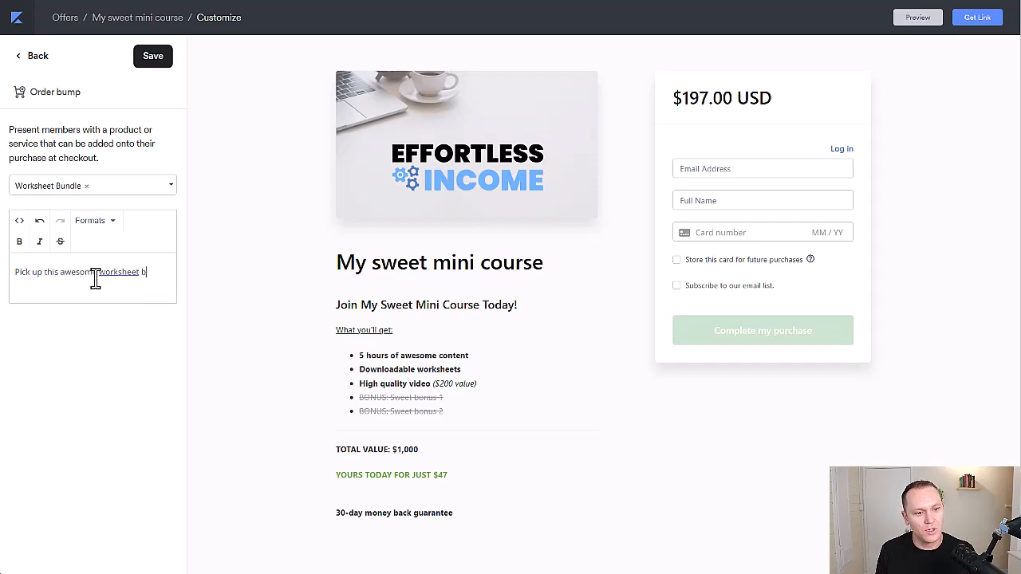
key(BackSpace)
key(BackSpace)
text(undle to ge)
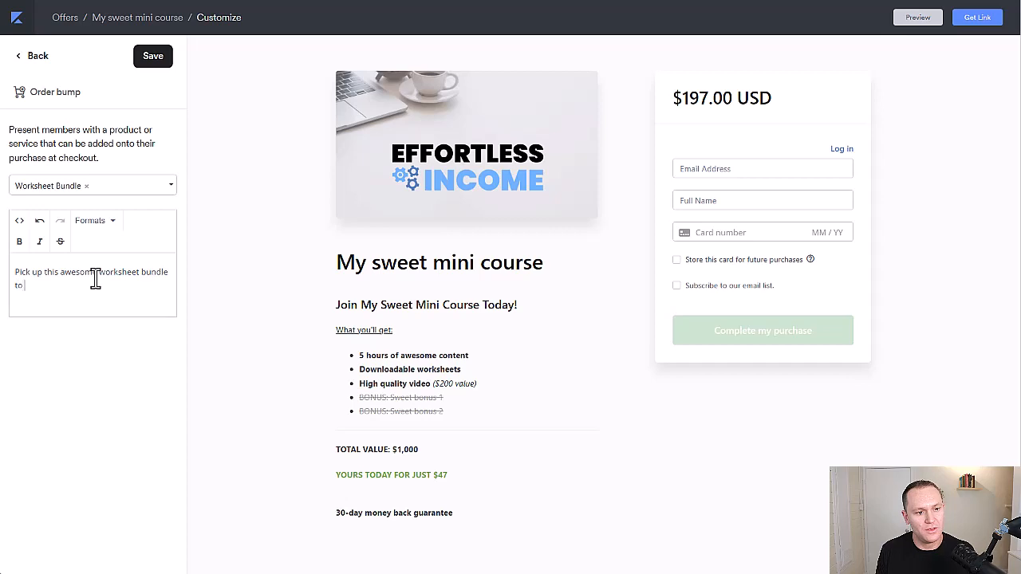
text(t the most out)
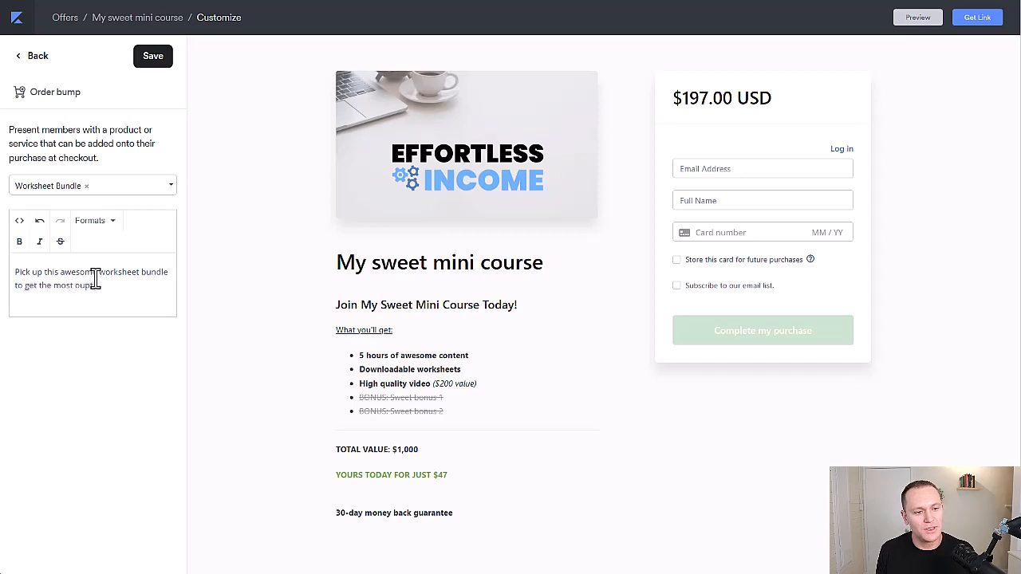
text( of this course!)
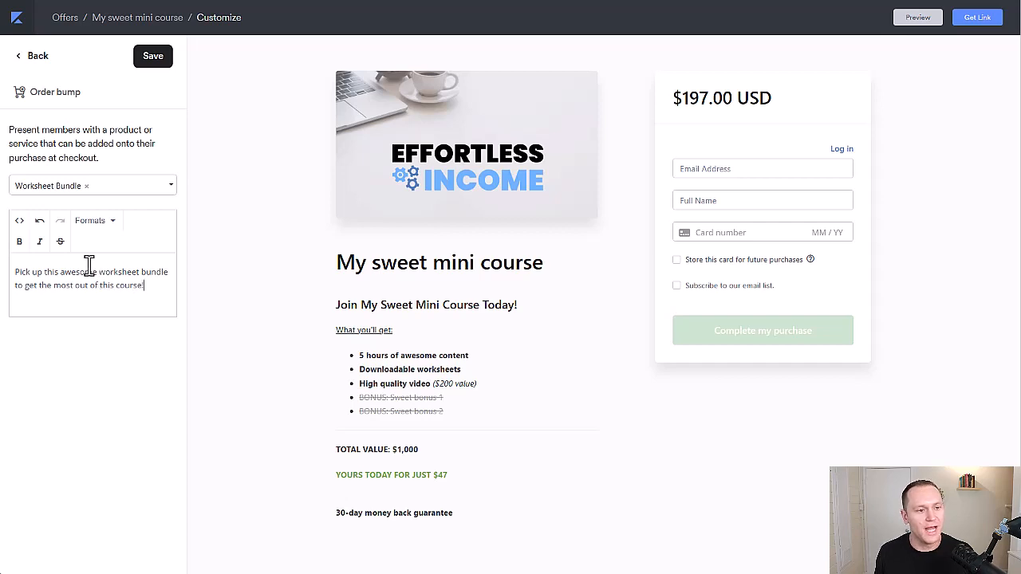
drag(158, 291, 11, 267)
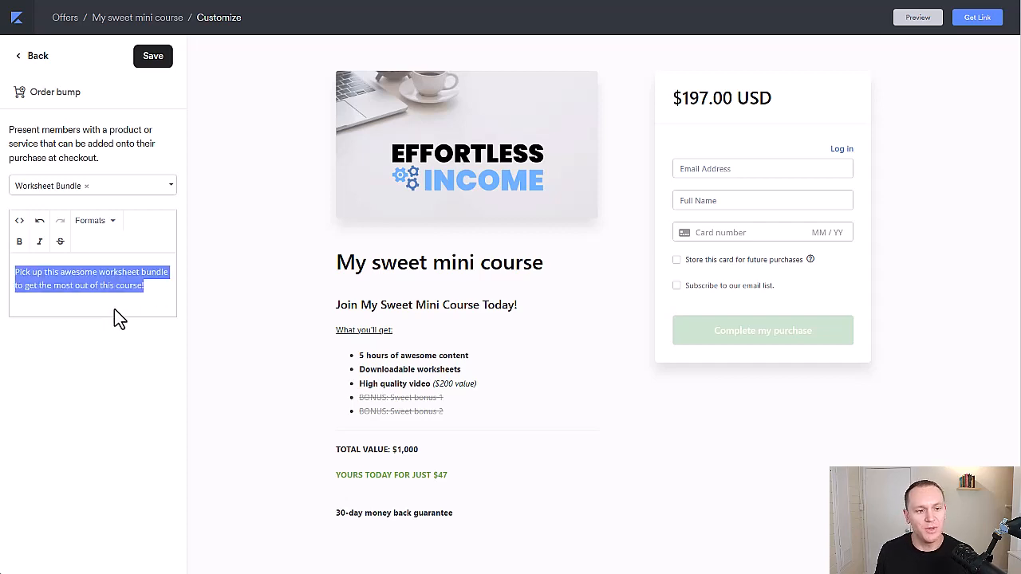
click(155, 294)
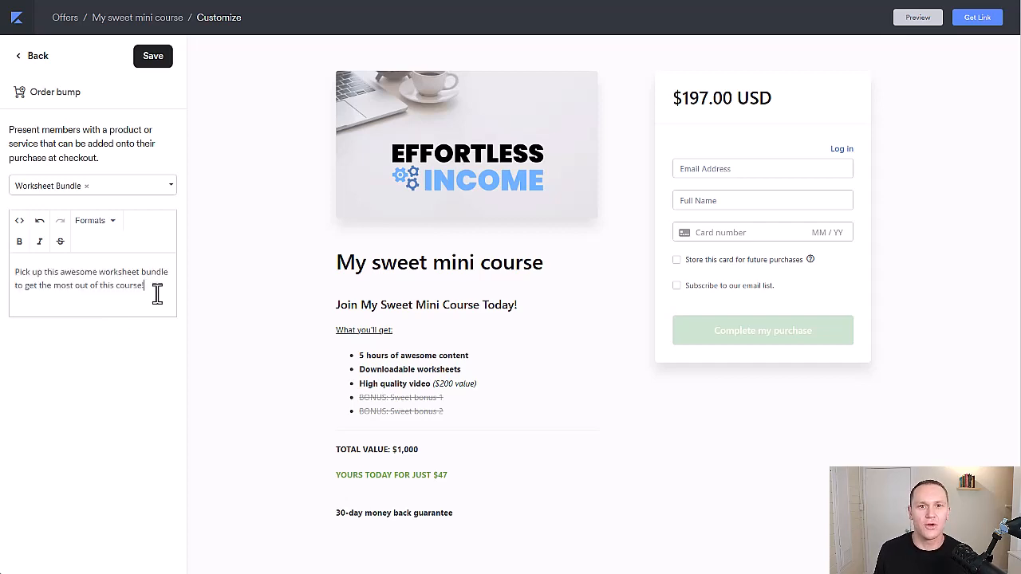
key(Return)
key(Return)
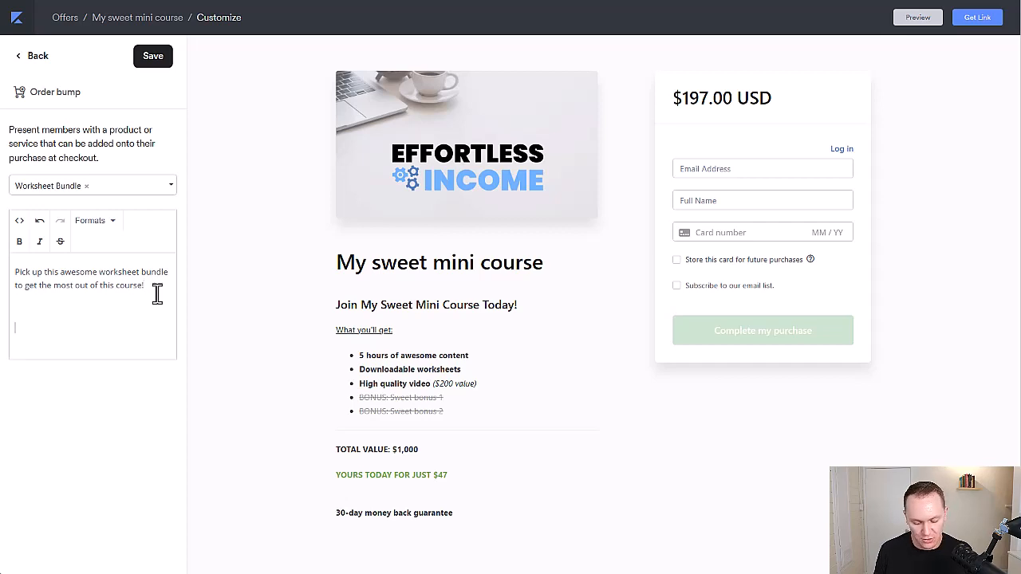
key(BackSpace)
key(BackSpace)
key(BackSpace)
key(BackSpace)
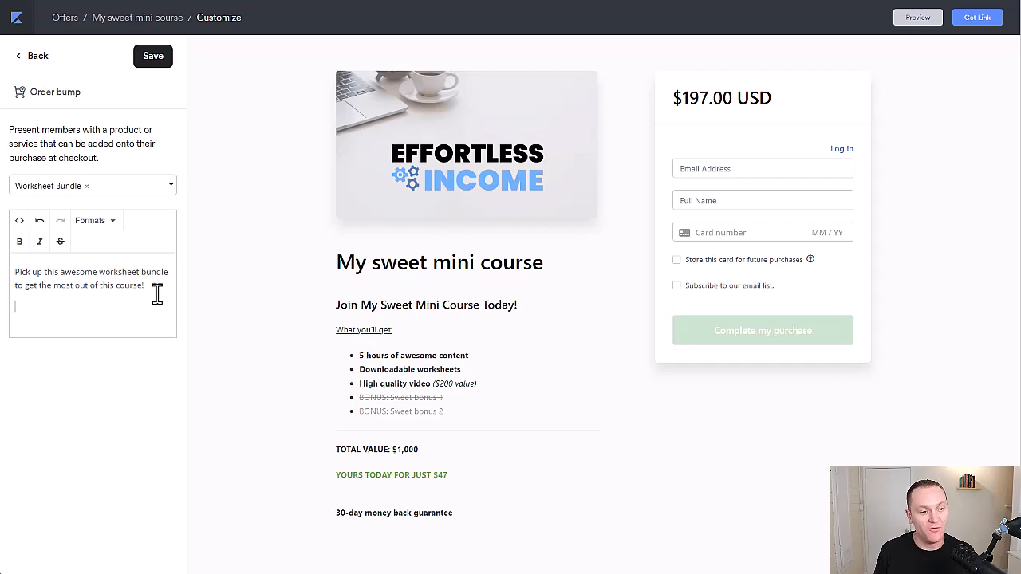
text(.)
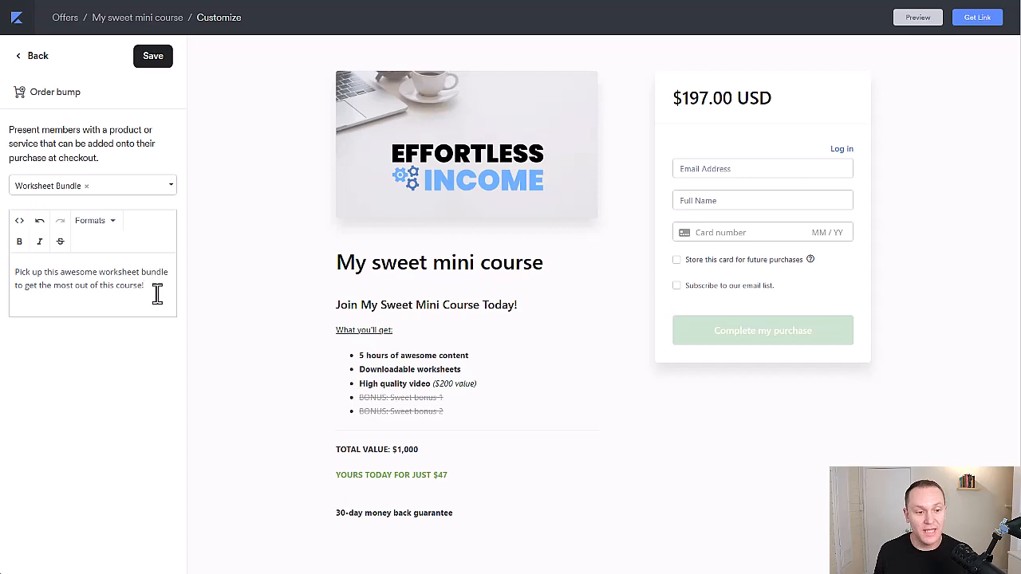
- Save the order bump and check how it appears with the course price in the checkout preview
mouse_move(468, 410)
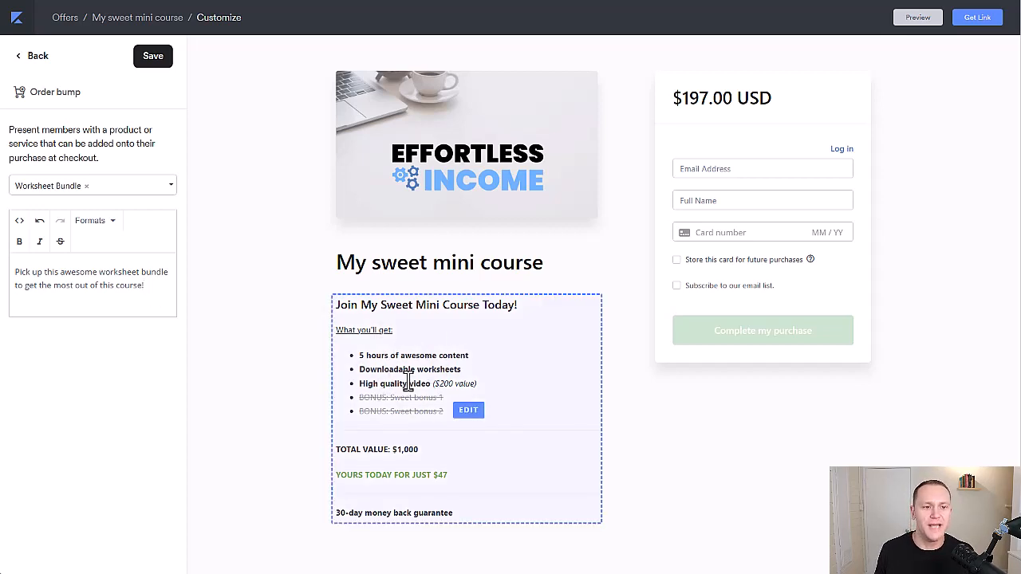
click(154, 63)
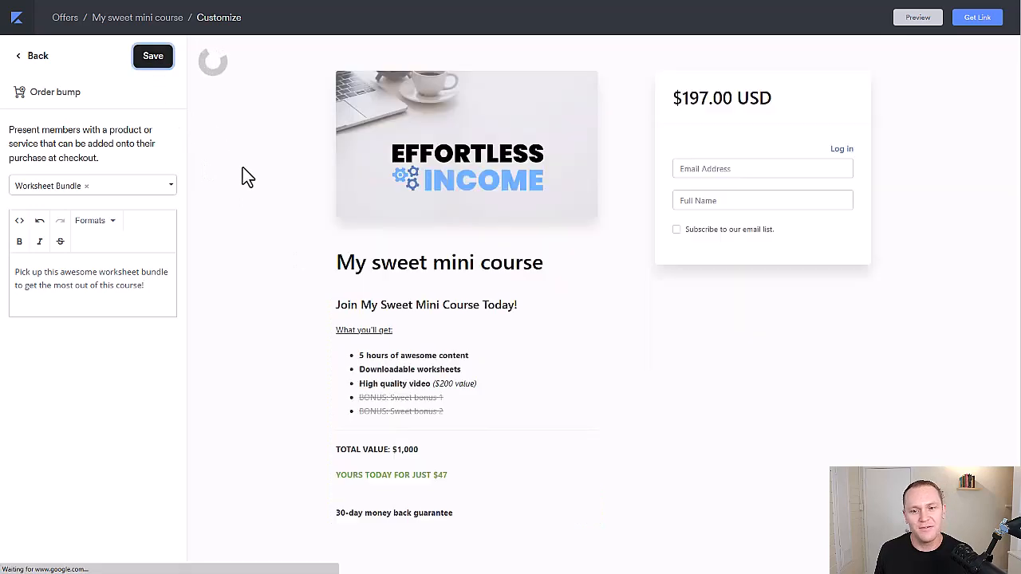
mouse_move(743, 337)
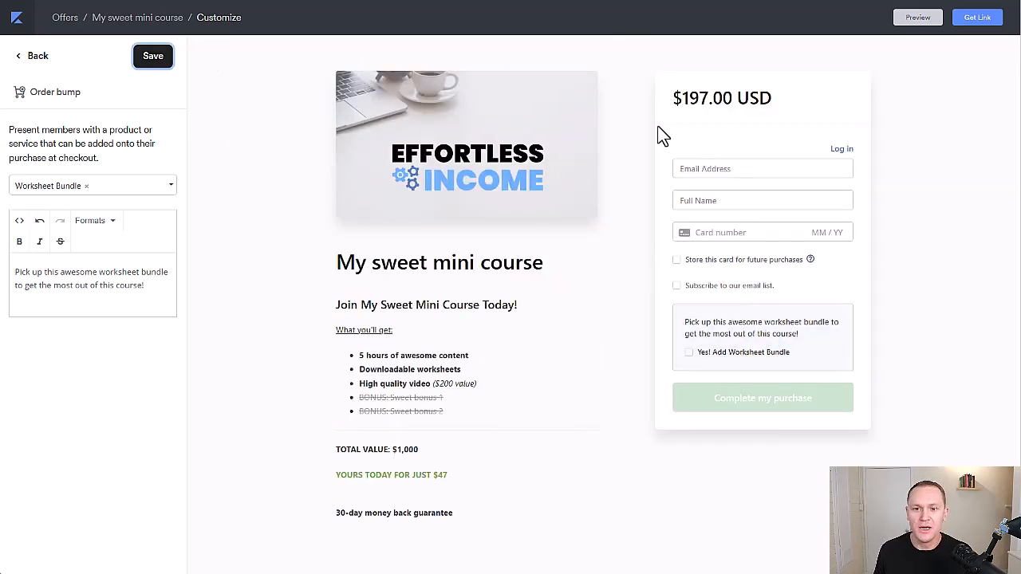
drag(663, 101, 786, 117)
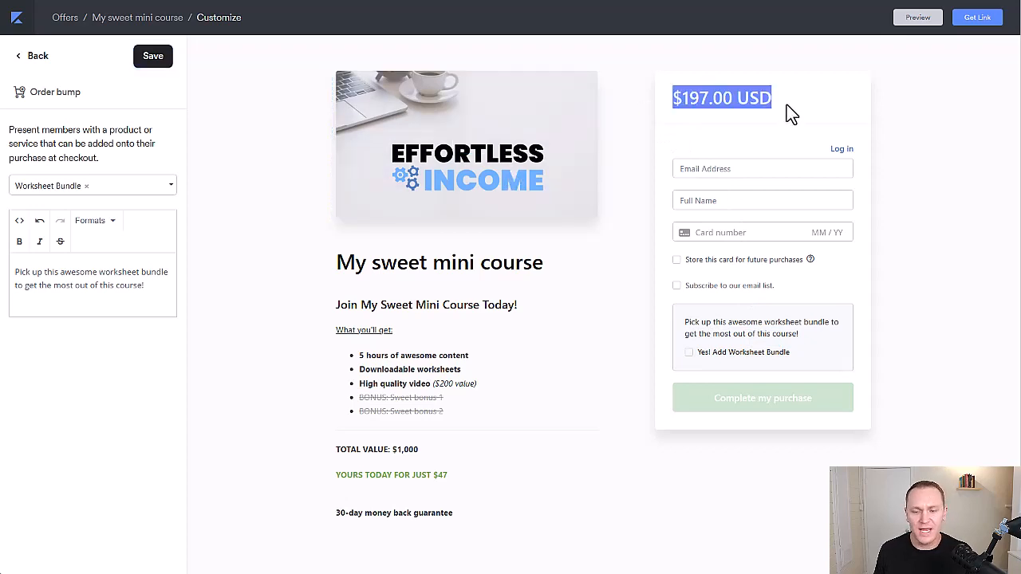
click(787, 105)
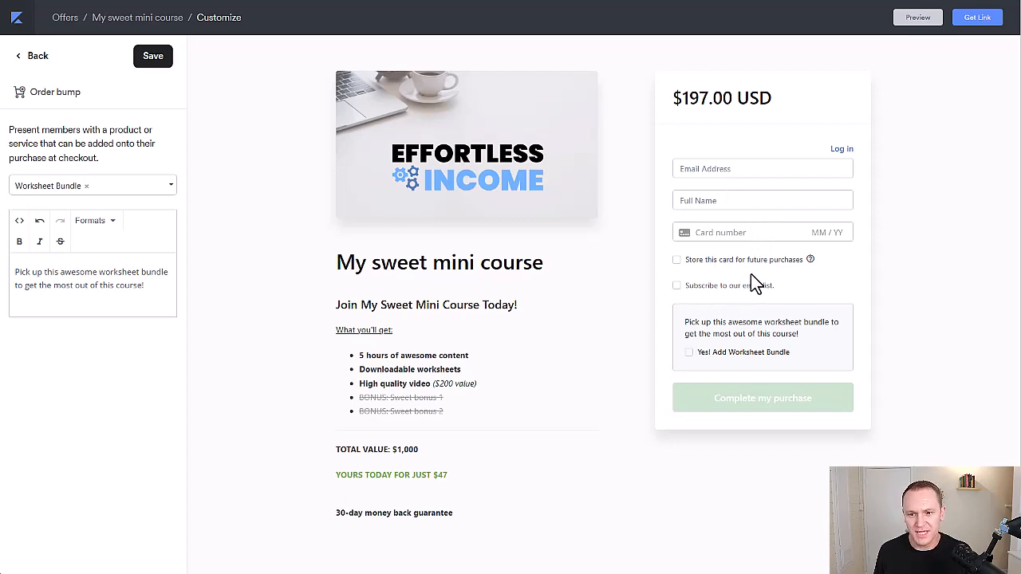
- Append "Just $27" in bold to the end of the order bump description and save the checkout
mouse_move(720, 351)
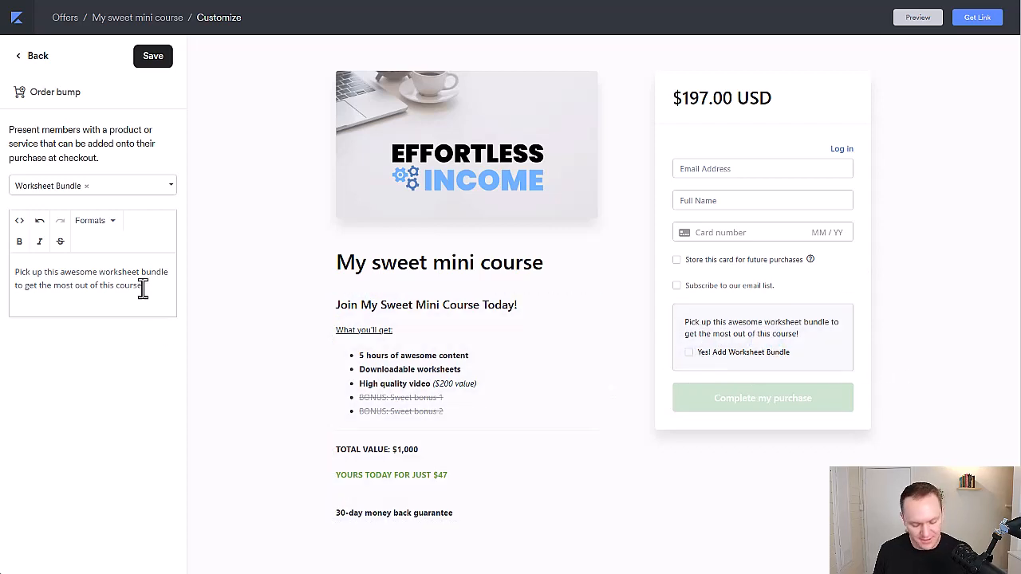
text(Just)
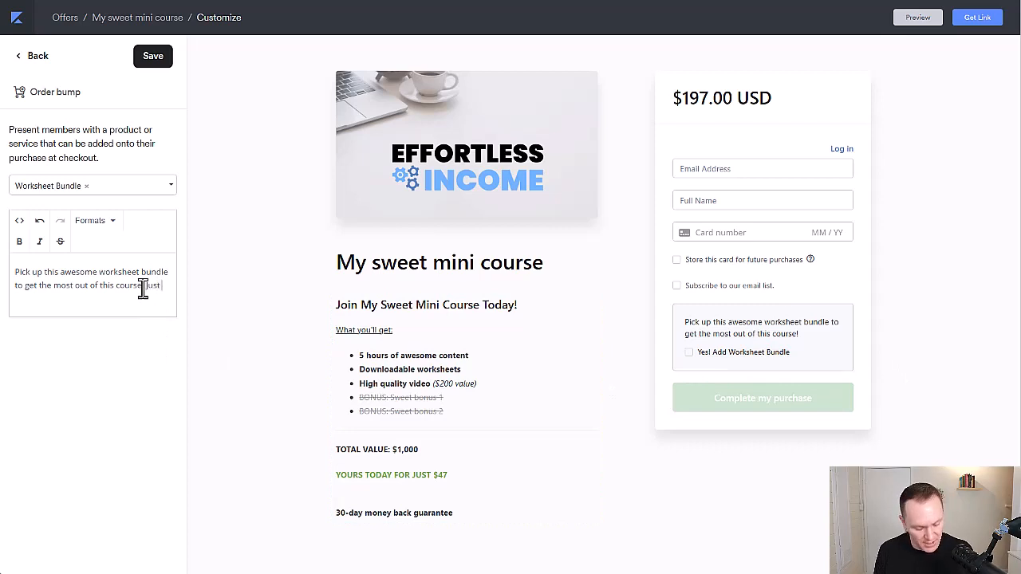
text( $27)
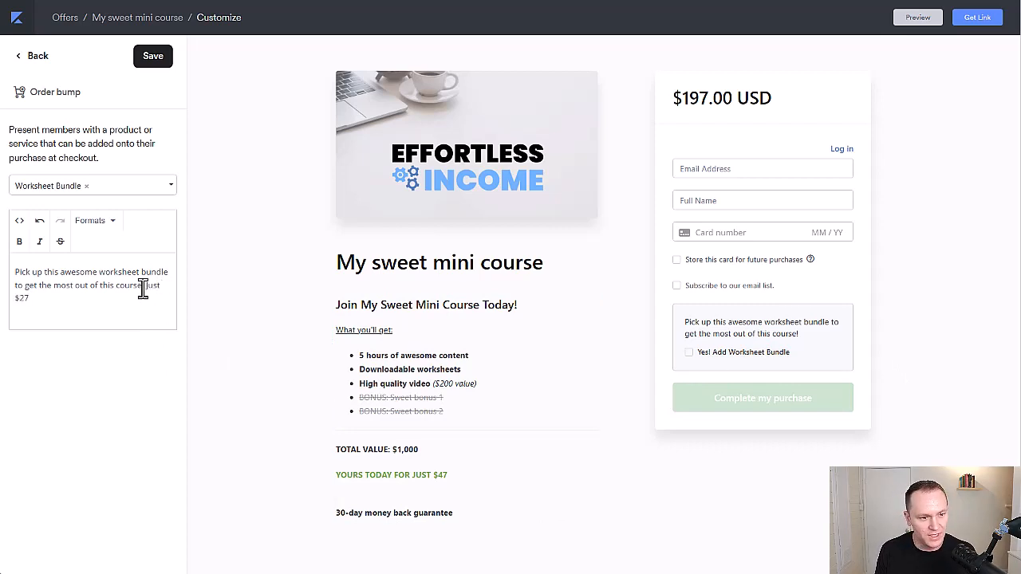
drag(145, 285, 136, 297)
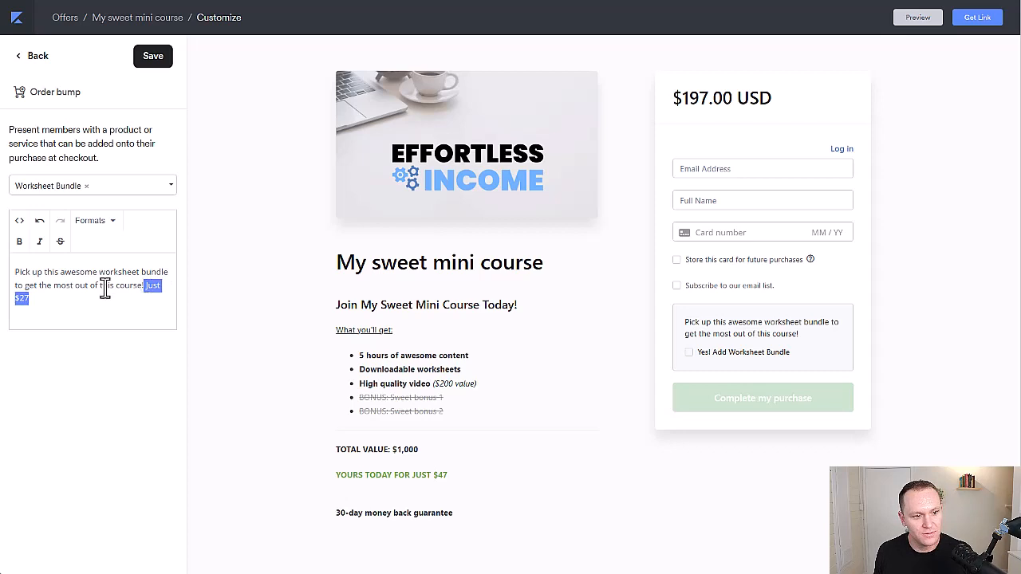
click(23, 242)
click(154, 59)
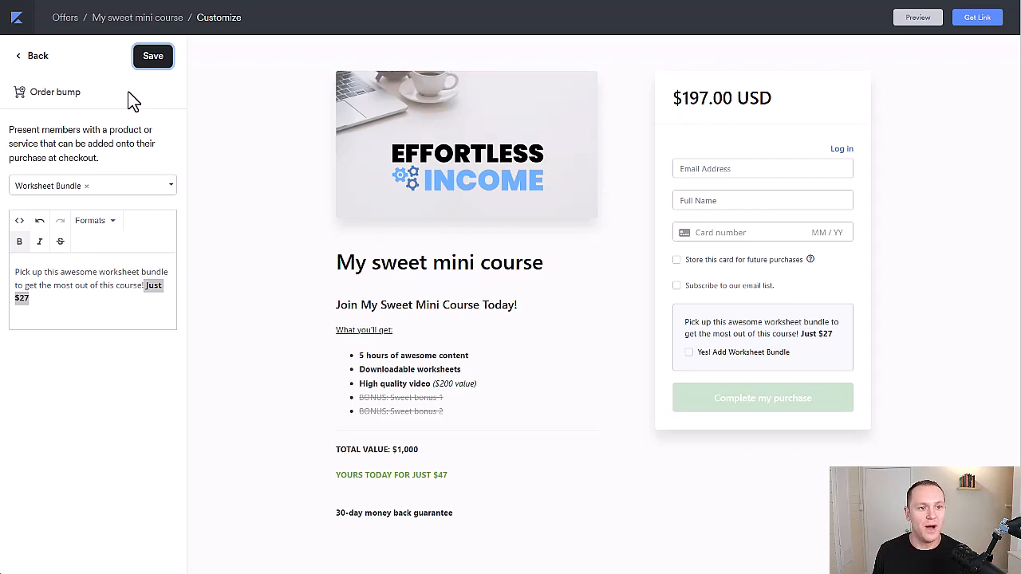
- Return to the "My sweet mini course" offer and open its upsells page
click(112, 29)
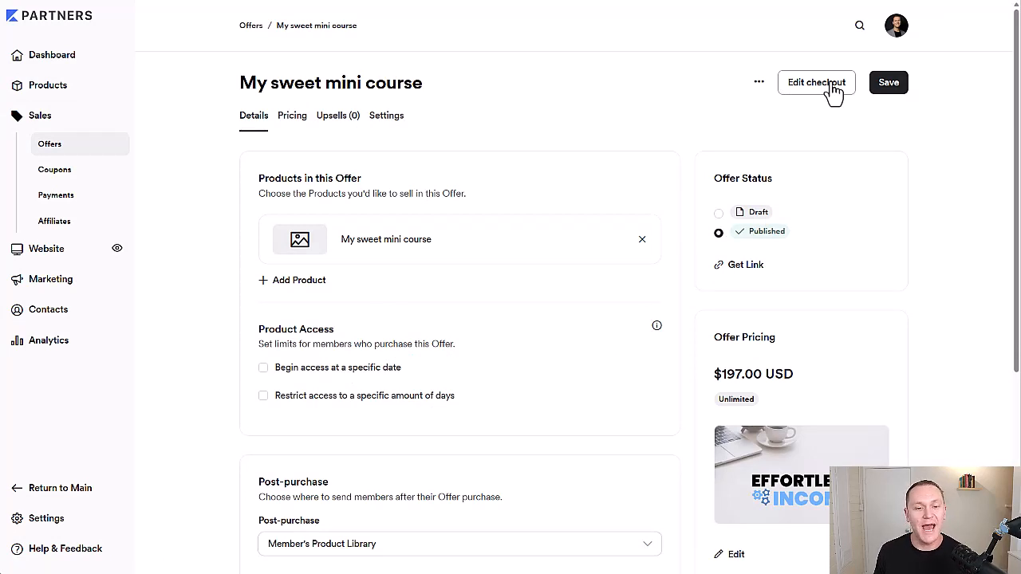
click(343, 118)
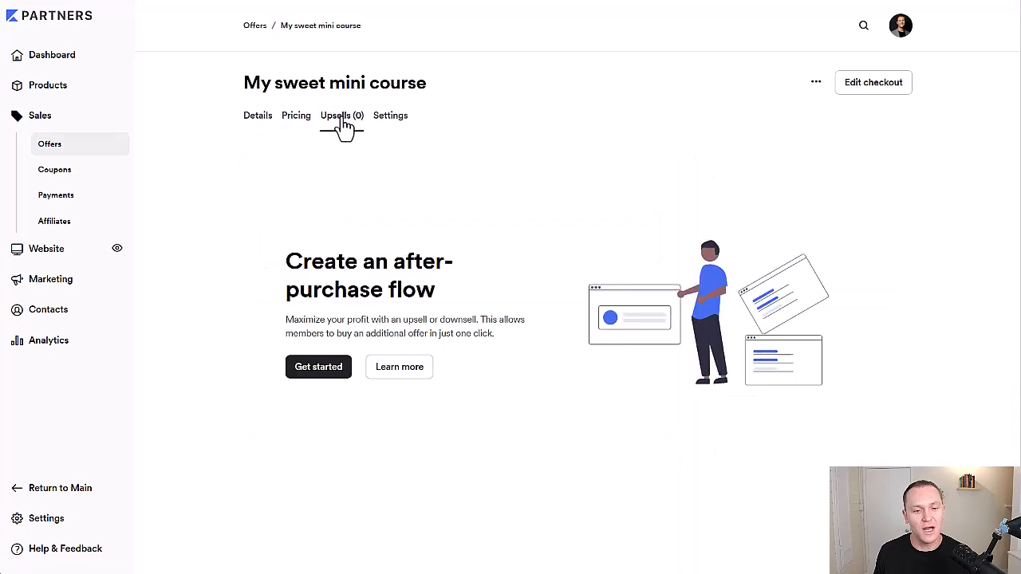
drag(287, 269, 460, 292)
click(462, 293)
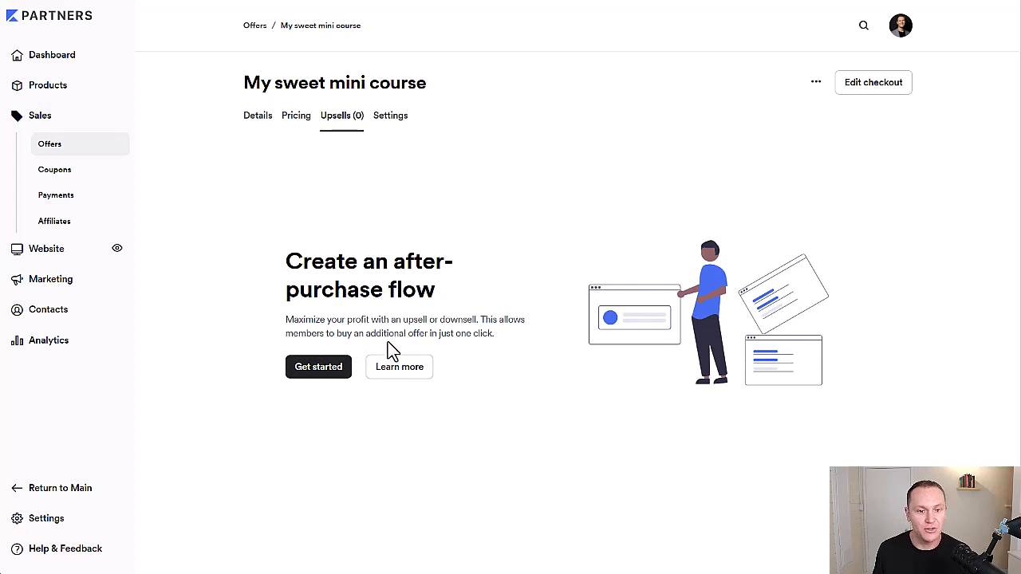
- Start a new after-purchase upsell and select Drip Course as the upsell offer
click(315, 372)
click(421, 148)
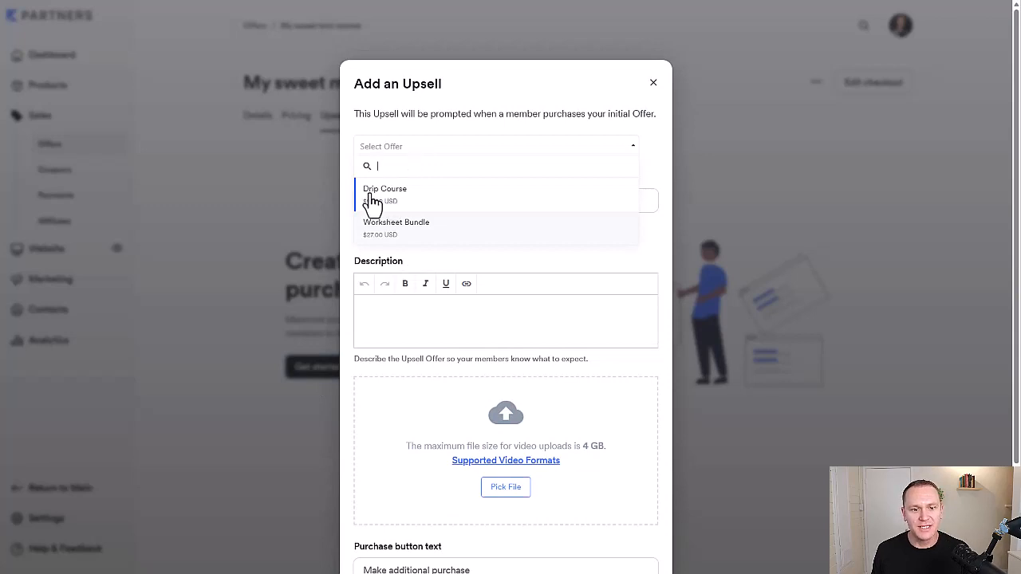
click(391, 200)
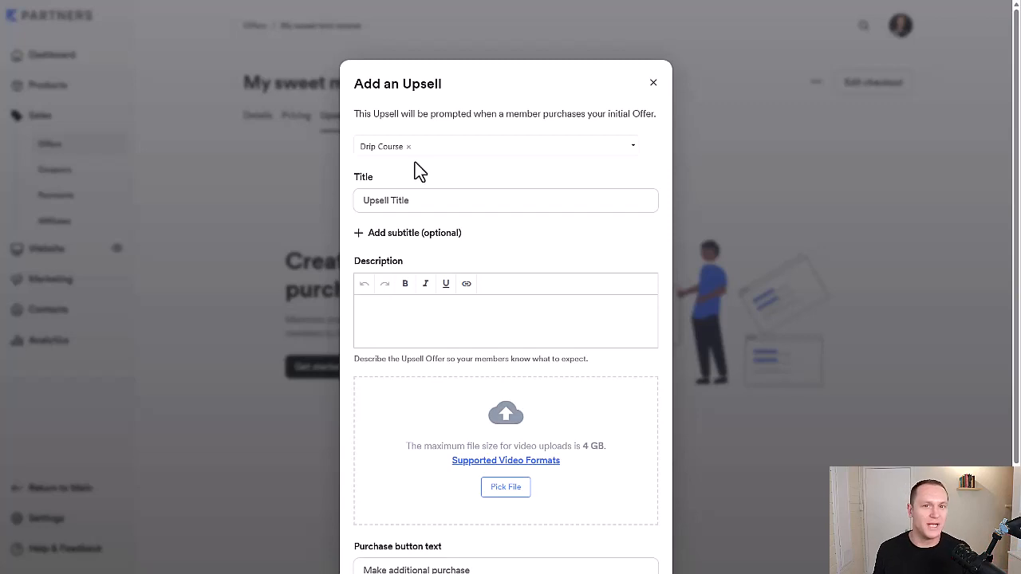
- Set the upsell title to "Get Access To Drip Course for Only $97"
click(452, 198)
text(Get in)
key(BackSpace)
key(BackSpace)
text(Access To Drip COurs)
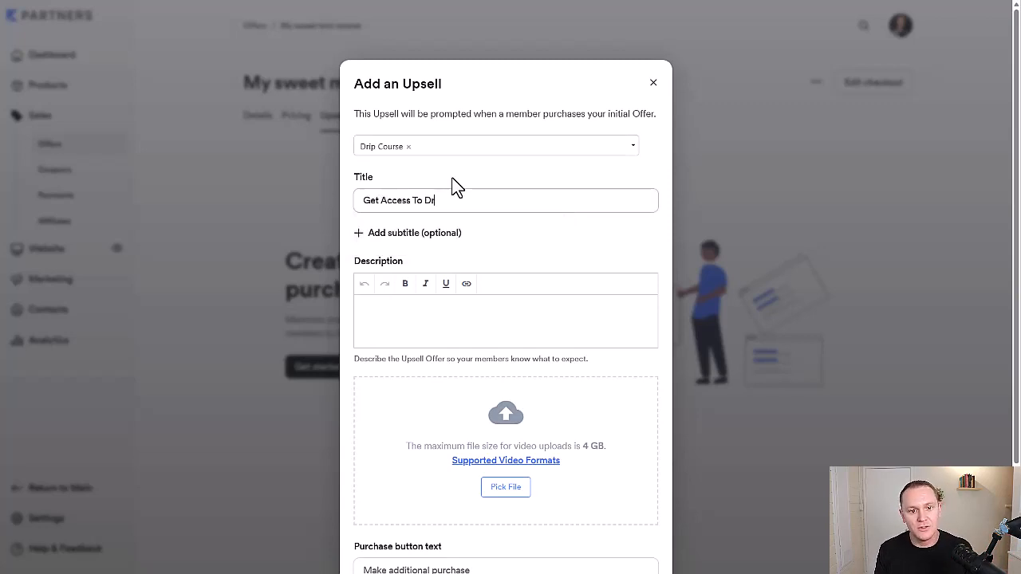
key(BackSpace)
key(BackSpace)
key(BackSpace)
key(BackSpace)
text(ourse for only)
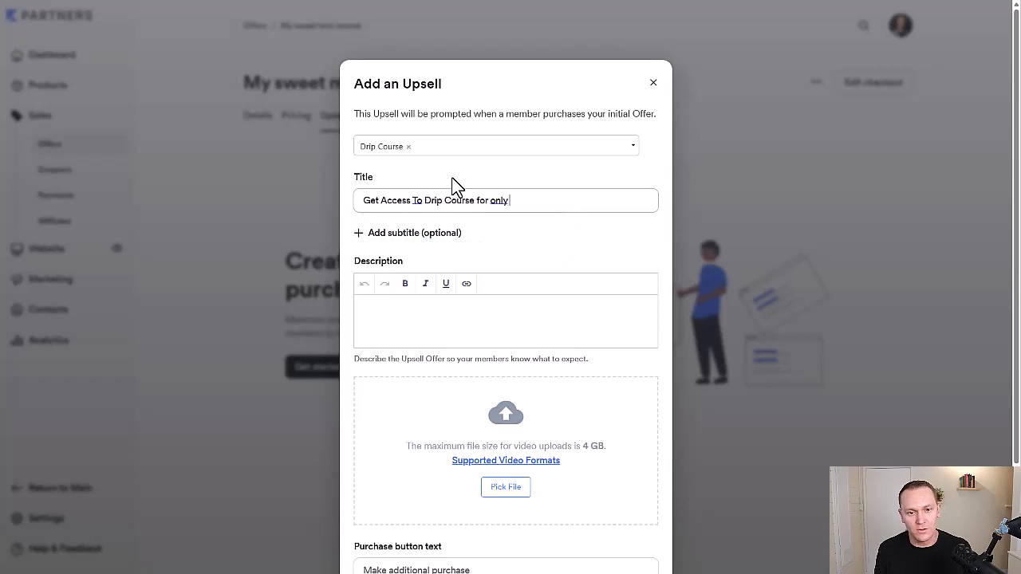
text( $97)
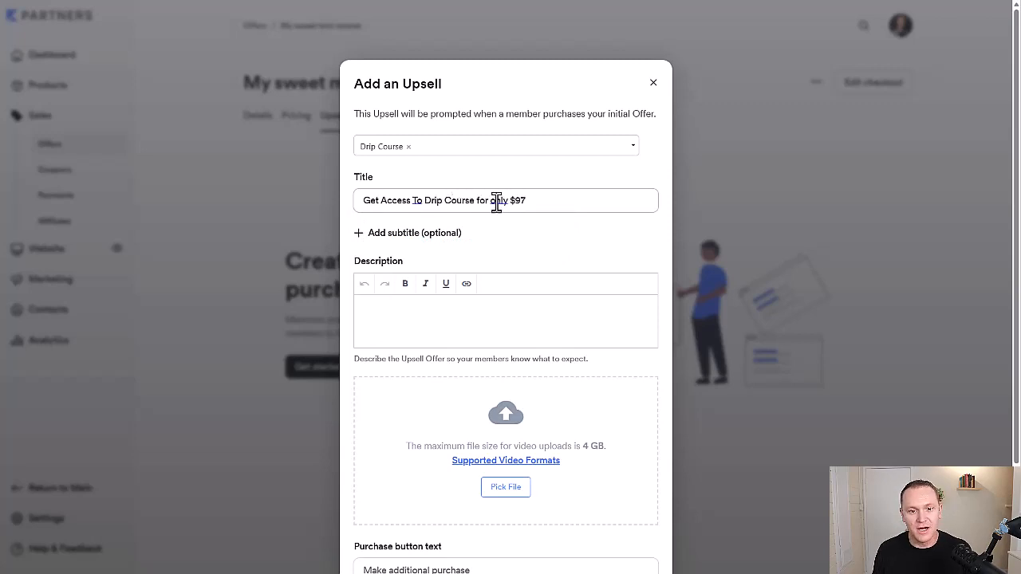
double_click(494, 200)
text(Only)
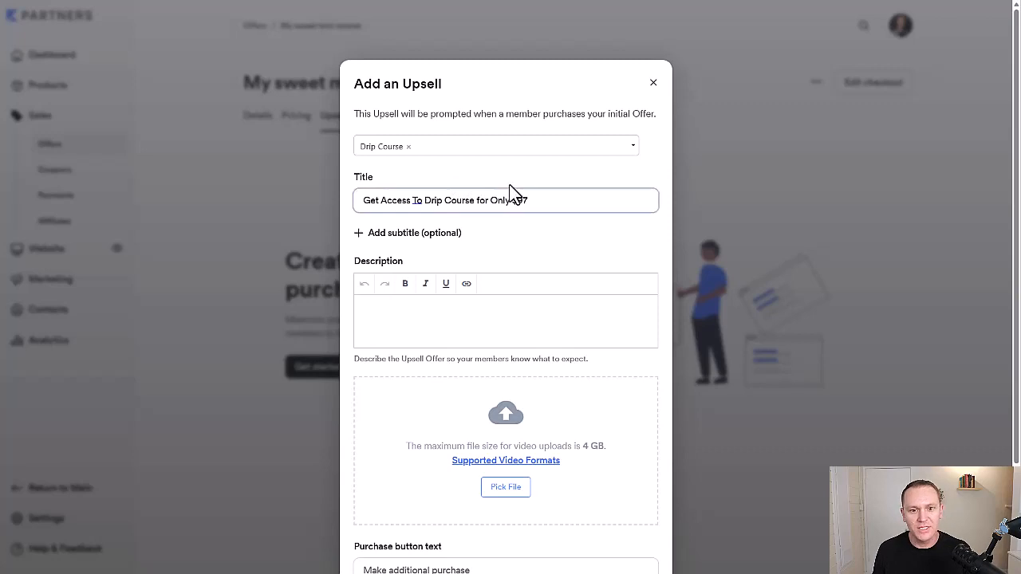
- Set the upsell's purchase button text to "Add this to my order"
scroll(513, 204, down, 2)
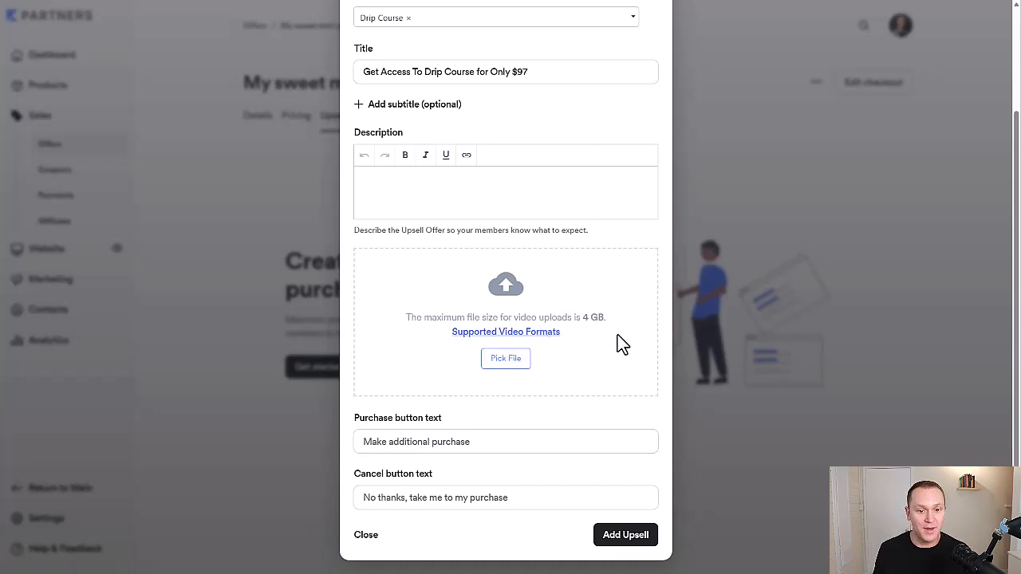
triple_click(437, 443)
key(BackSpace)
text(Ma)
key(BackSpace)
key(BackSpace)
text(Ad)
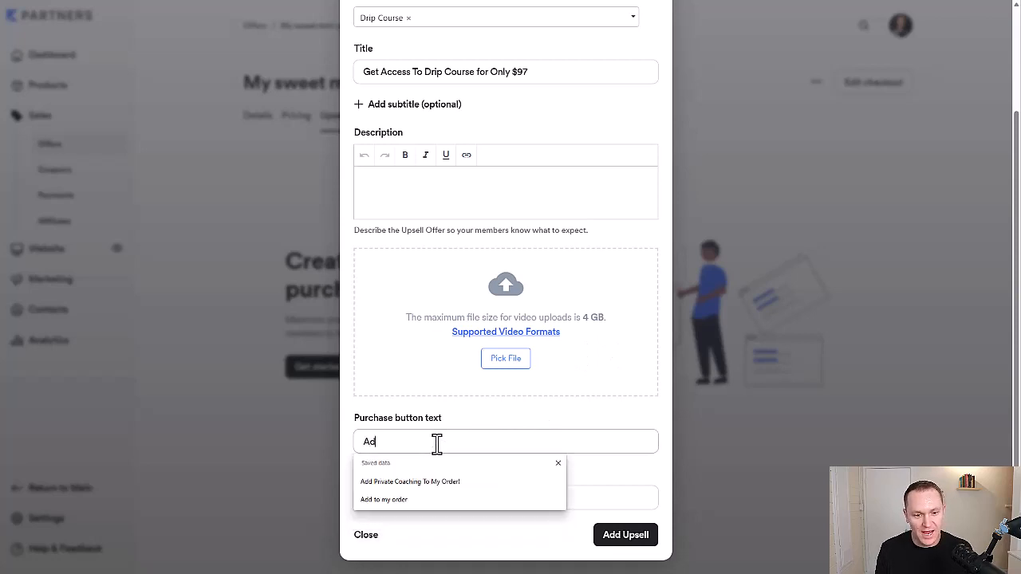
text(d this to my order)
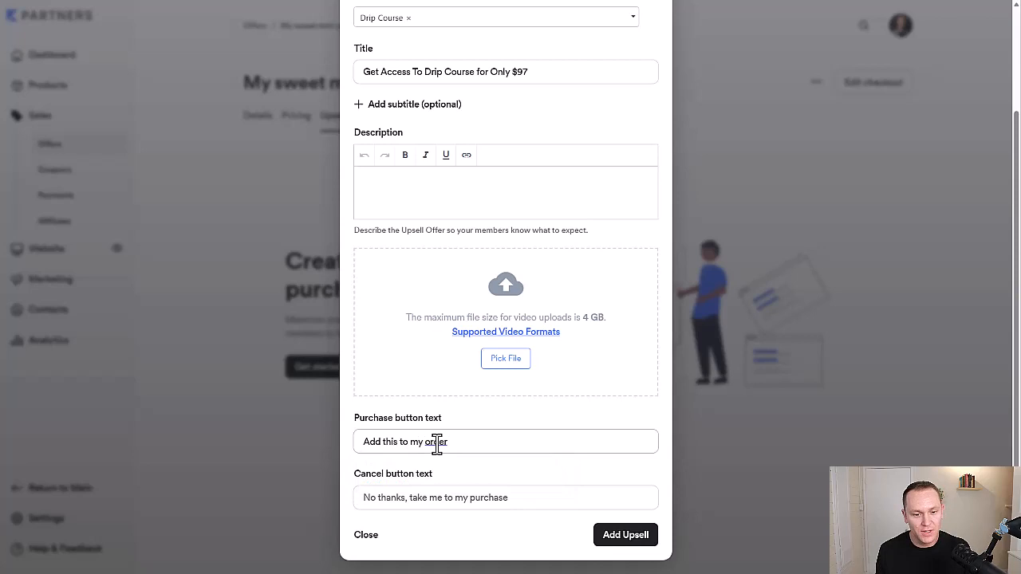
- Set the cancel button text to "No thanks, take me to course name" and add the upsell to the offer
triple_click(421, 498)
key(BackSpace)
text(No thanks, to)
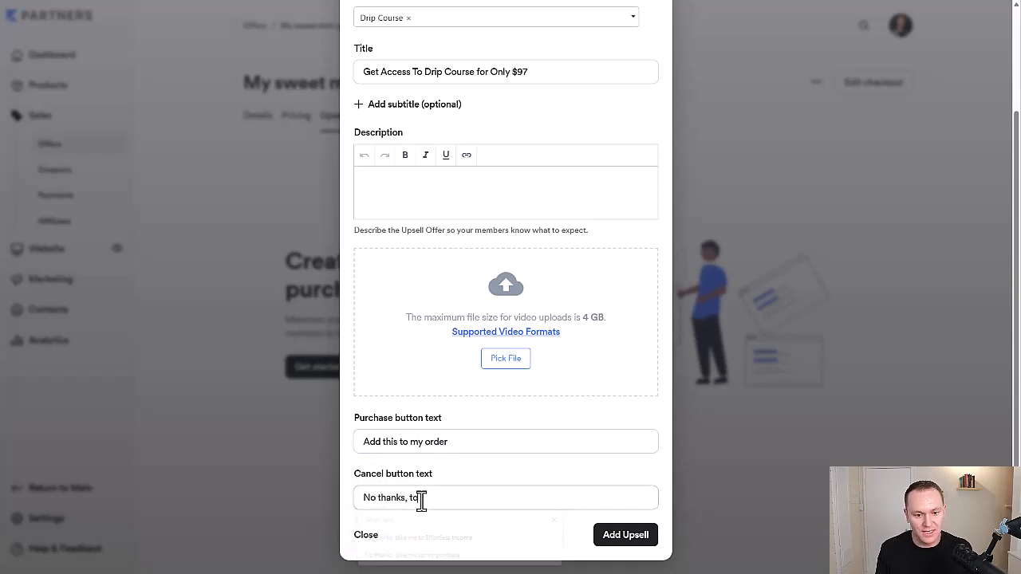
key(BackSpace)
text(ake m)
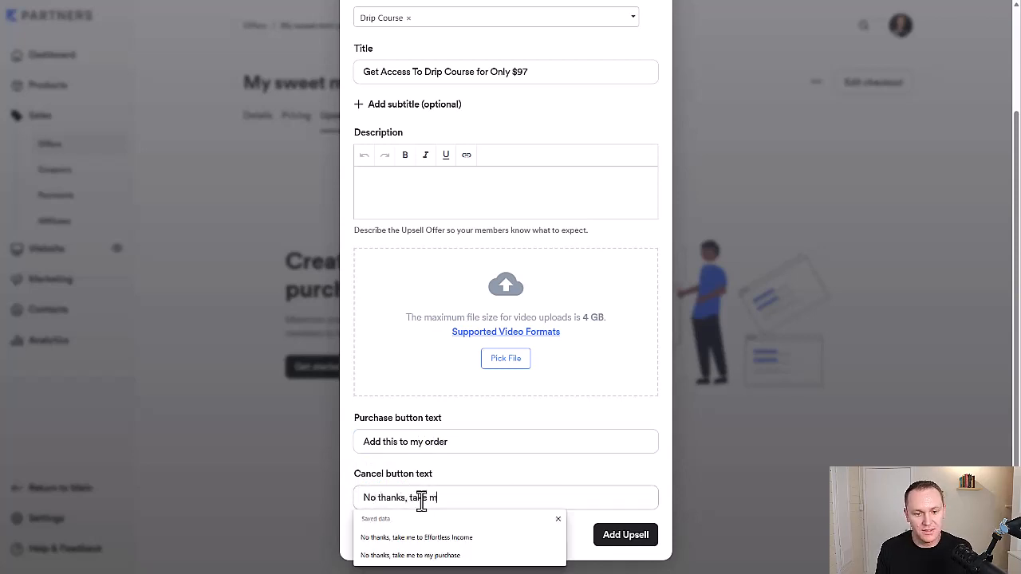
text(e to course name)
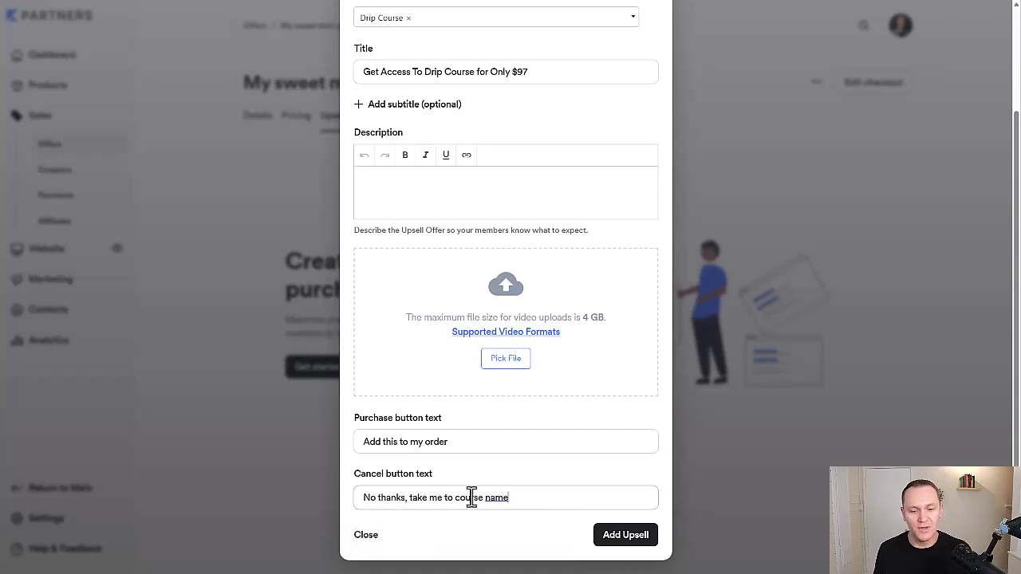
click(615, 547)
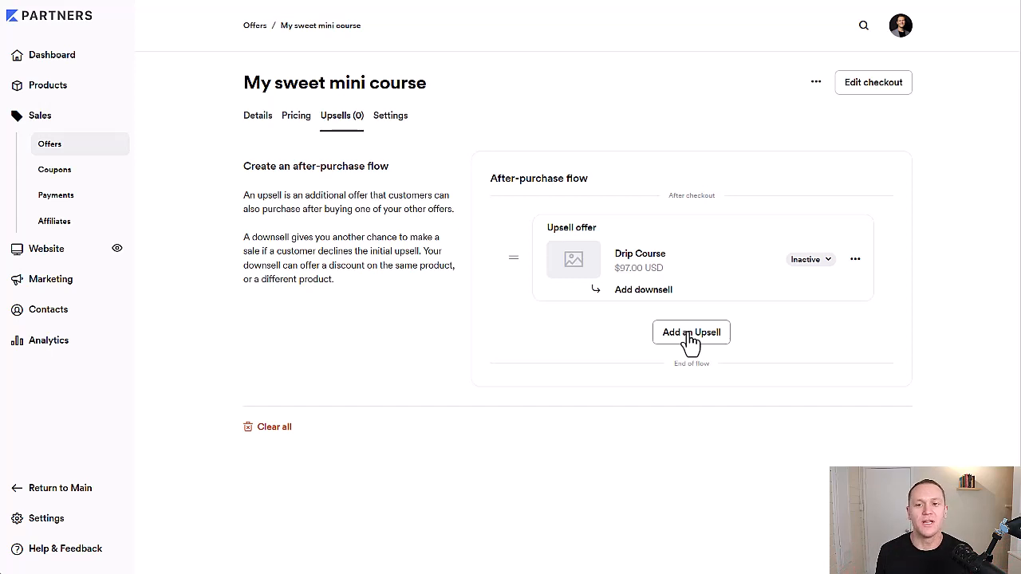
- Preview the Drip Course upsell page and check its price
click(855, 259)
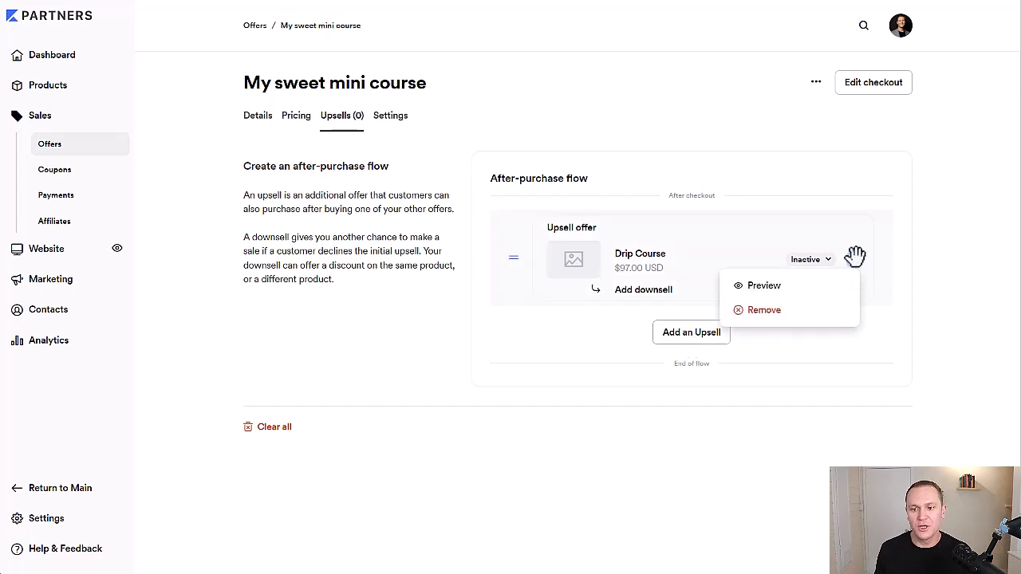
click(804, 295)
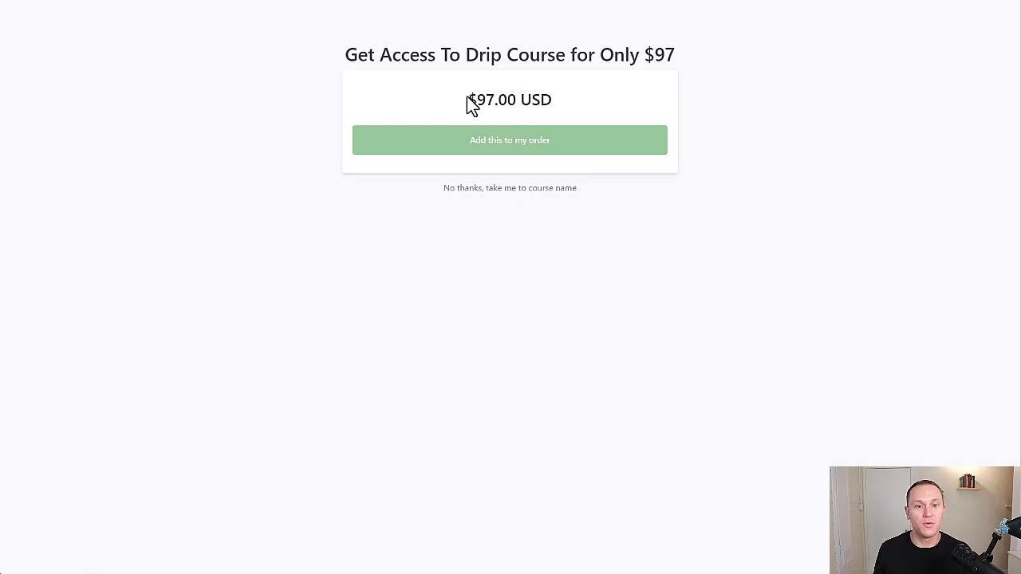
drag(468, 99, 553, 100)
click(554, 100)
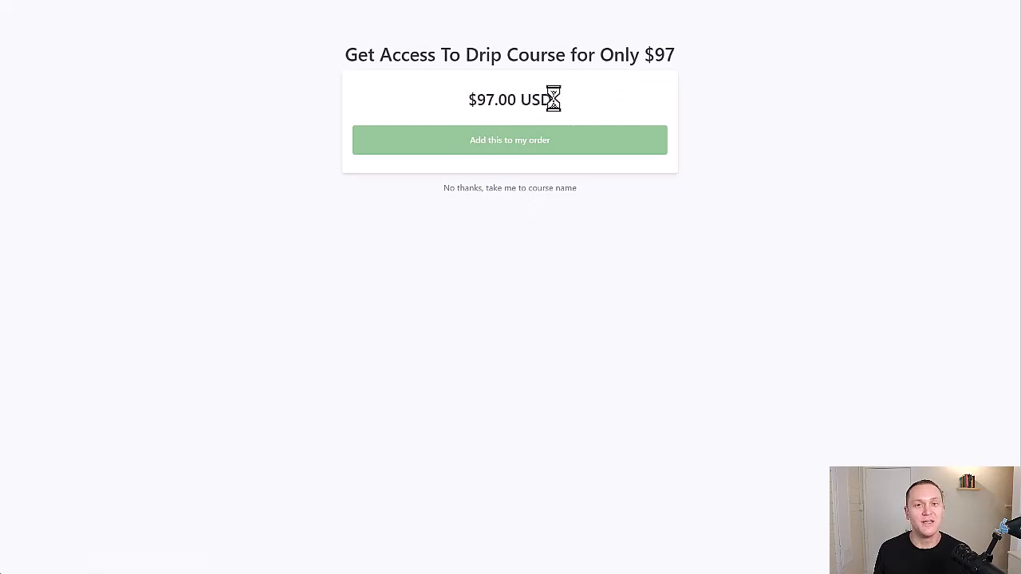